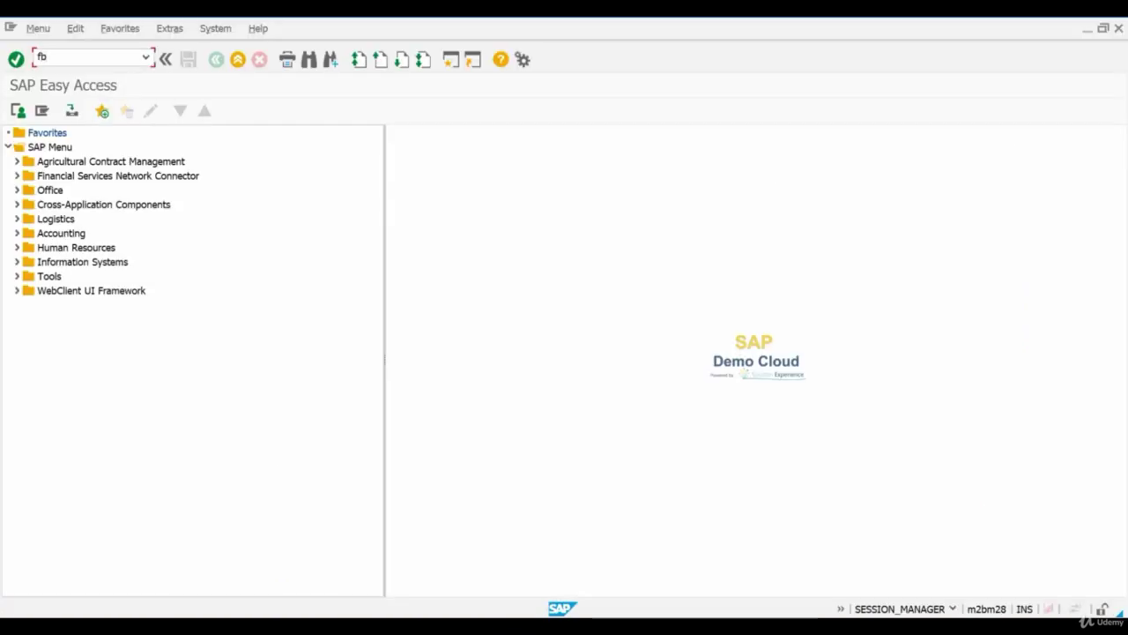
Open transaction FB50, set the document date to 03/16/2019 like the posting date, and confirm company code 2820.
{"action": "type", "text": "50"}
{"action": "key", "text": "Return"}
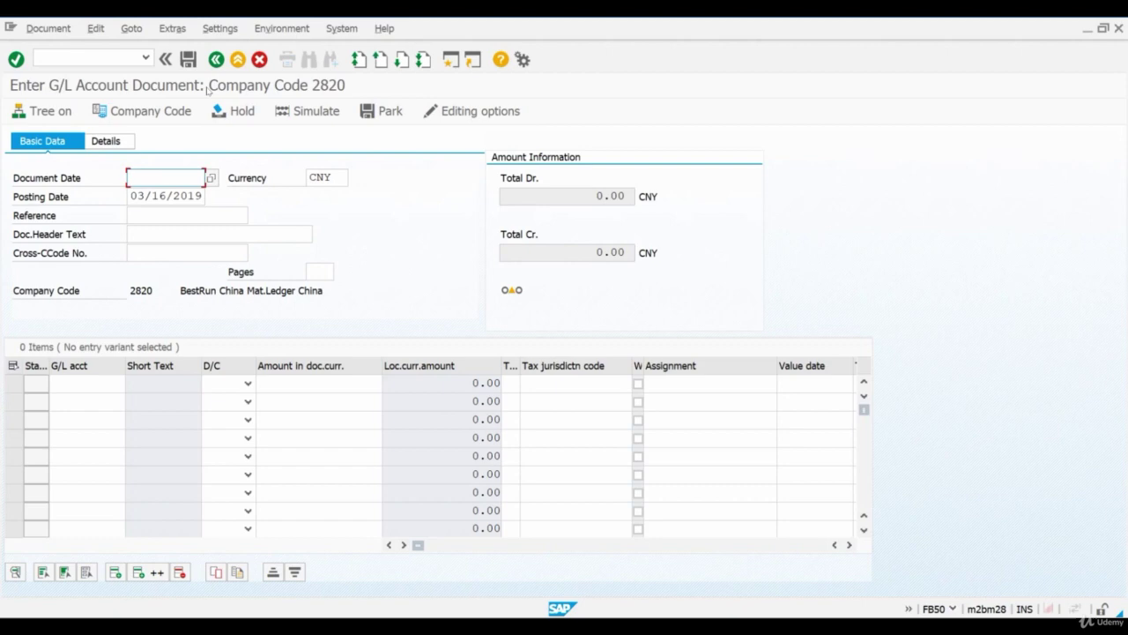
{"action": "left_click", "coordinate": [129, 193]}
{"action": "key", "text": "ctrl+c"}
{"action": "left_click", "coordinate": [145, 177]}
{"action": "key", "text": "ctrl+v"}
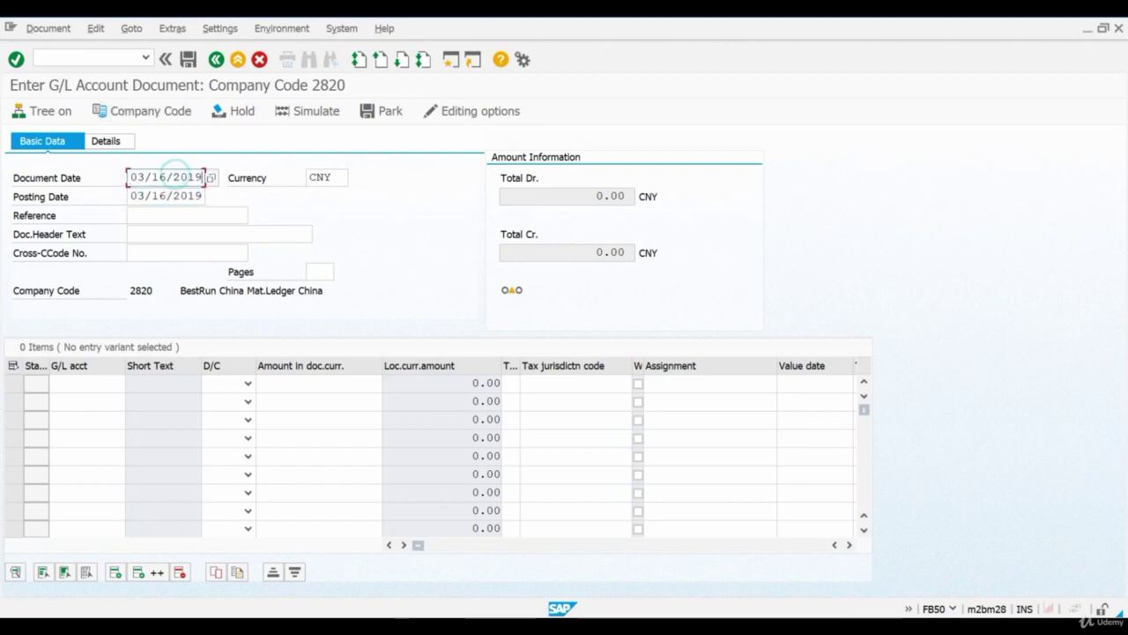
{"action": "key", "text": "Return"}
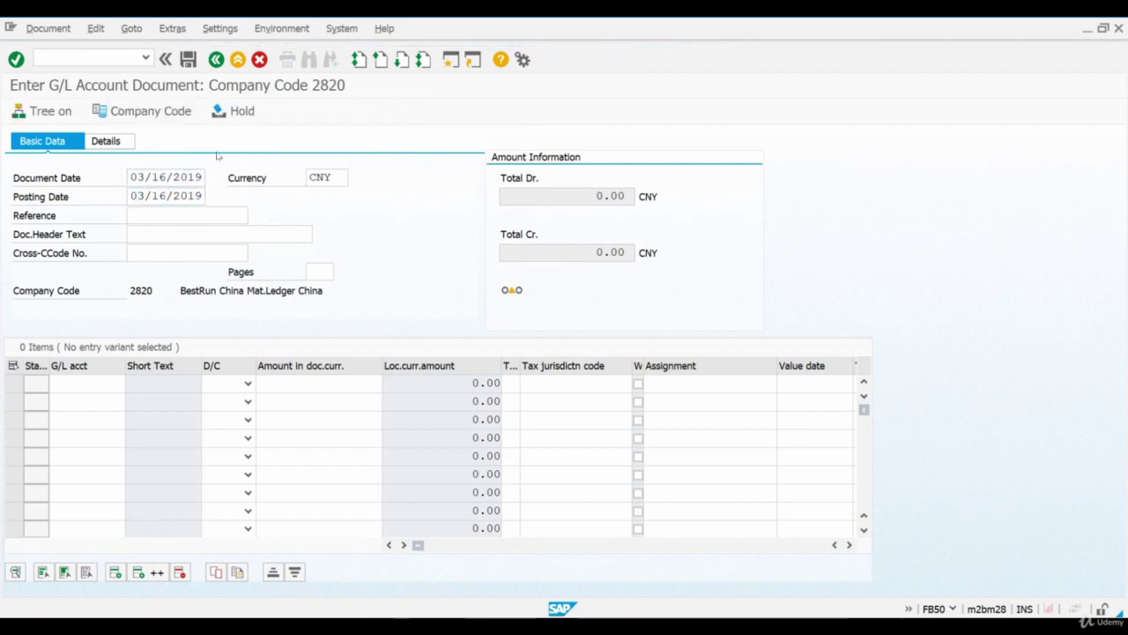
{"action": "left_click", "coordinate": [170, 109]}
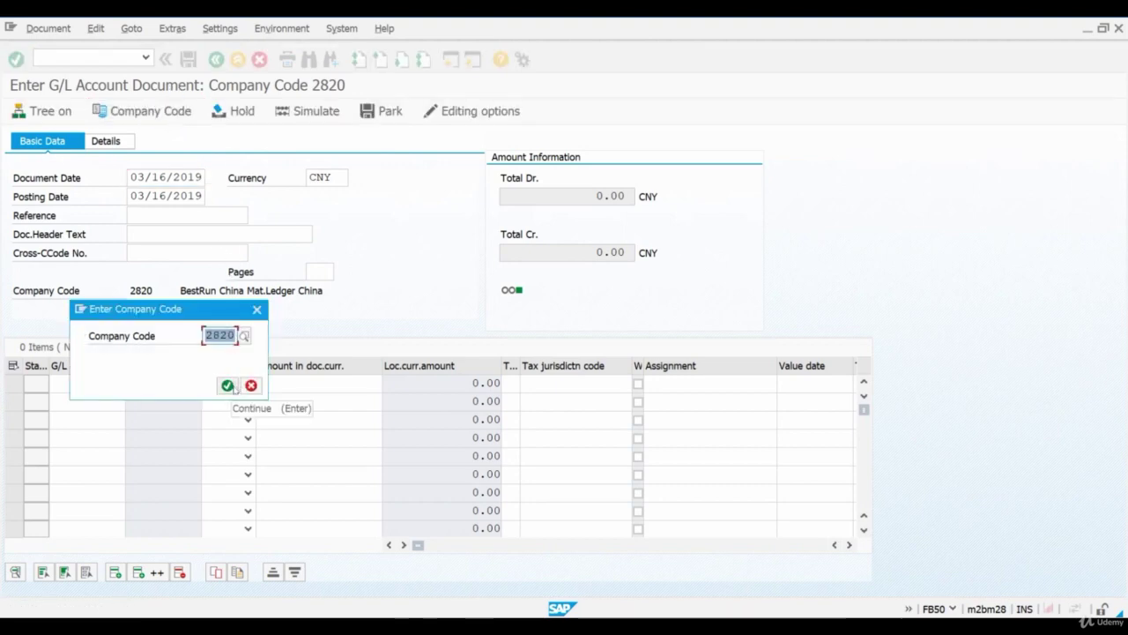
{"action": "left_click", "coordinate": [230, 386]}
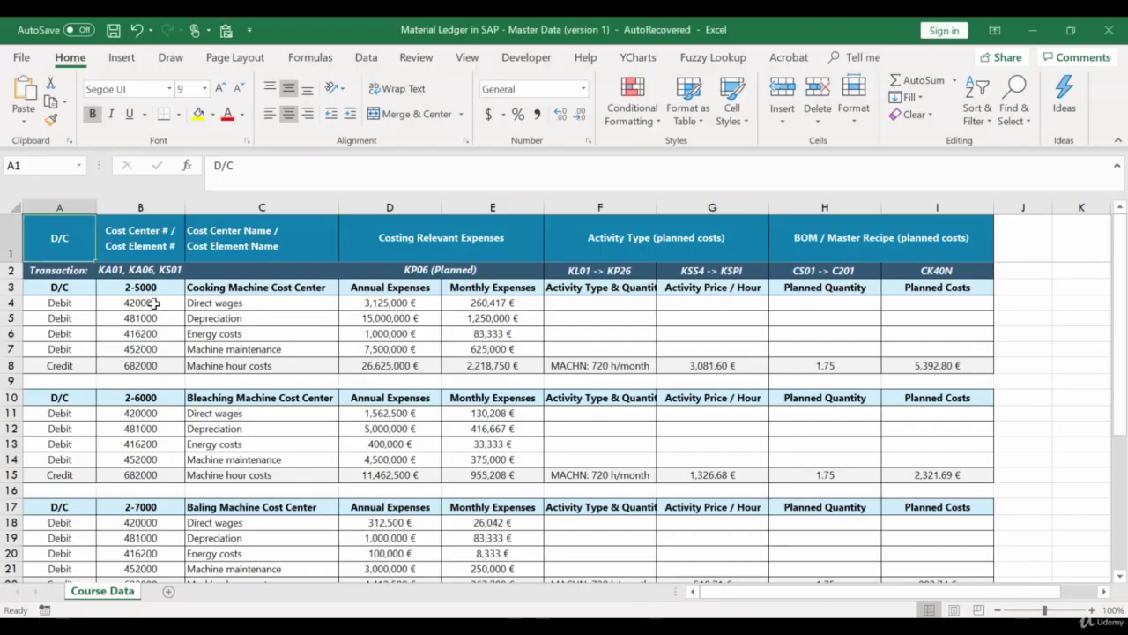
Enter the direct wages account 420000, copied from the Excel master data sheet, as a debit line with amount 2000000.
{"action": "left_click", "coordinate": [163, 303]}
{"action": "key", "text": "ctrl+c"}
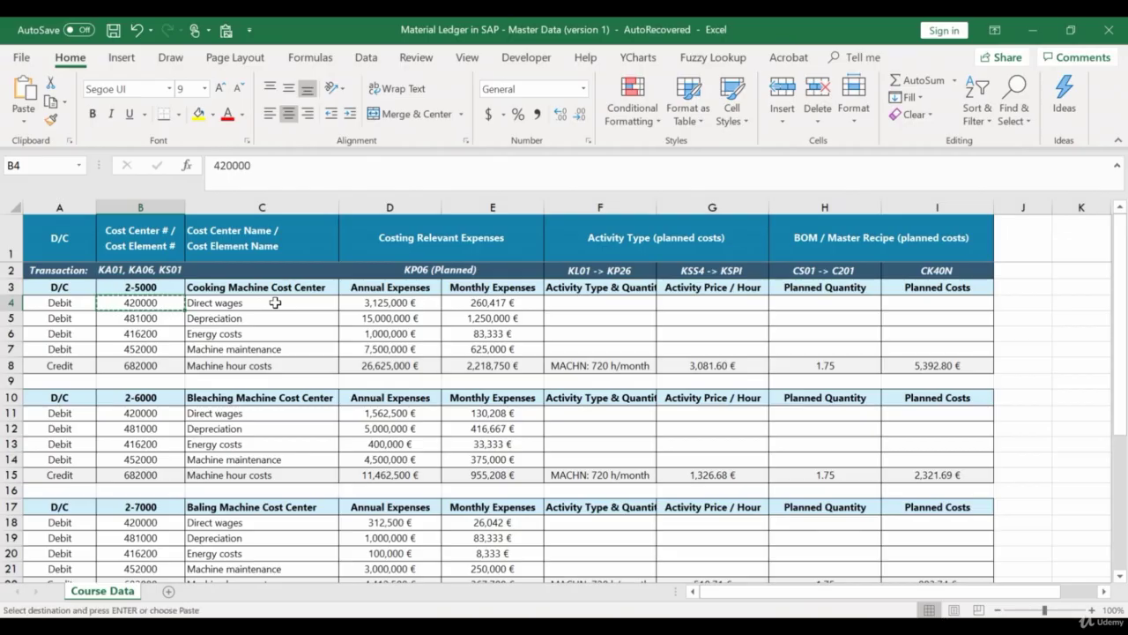
{"action": "key", "text": "alt+Tab"}
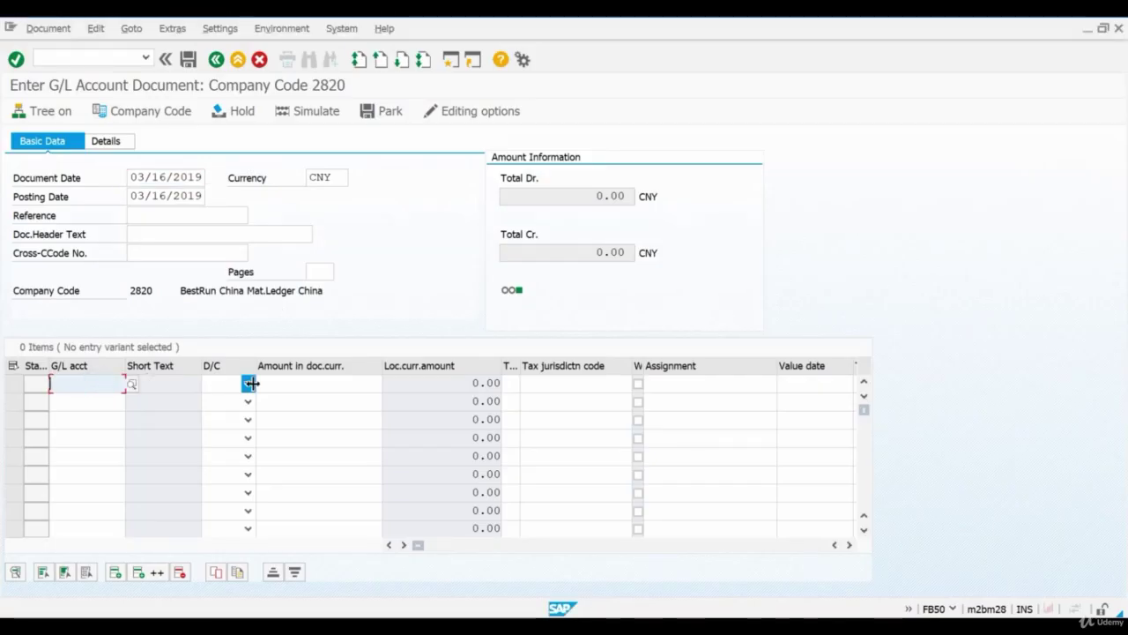
{"action": "key", "text": "ctrl+v"}
{"action": "left_click", "coordinate": [248, 384]}
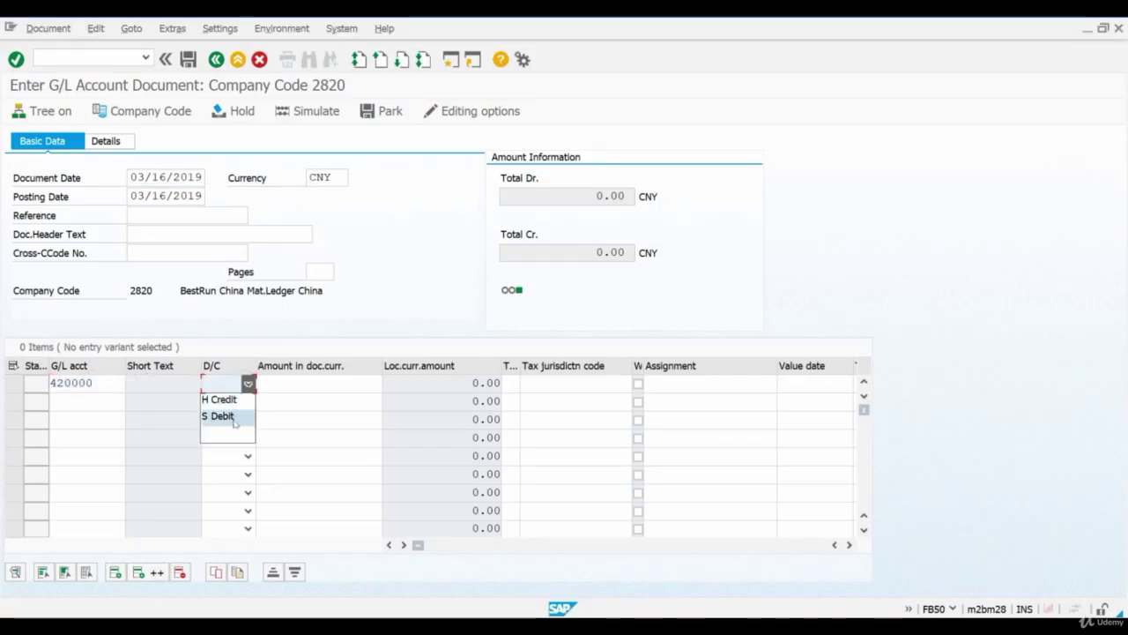
{"action": "left_click", "coordinate": [222, 416]}
{"action": "left_click", "coordinate": [297, 385]}
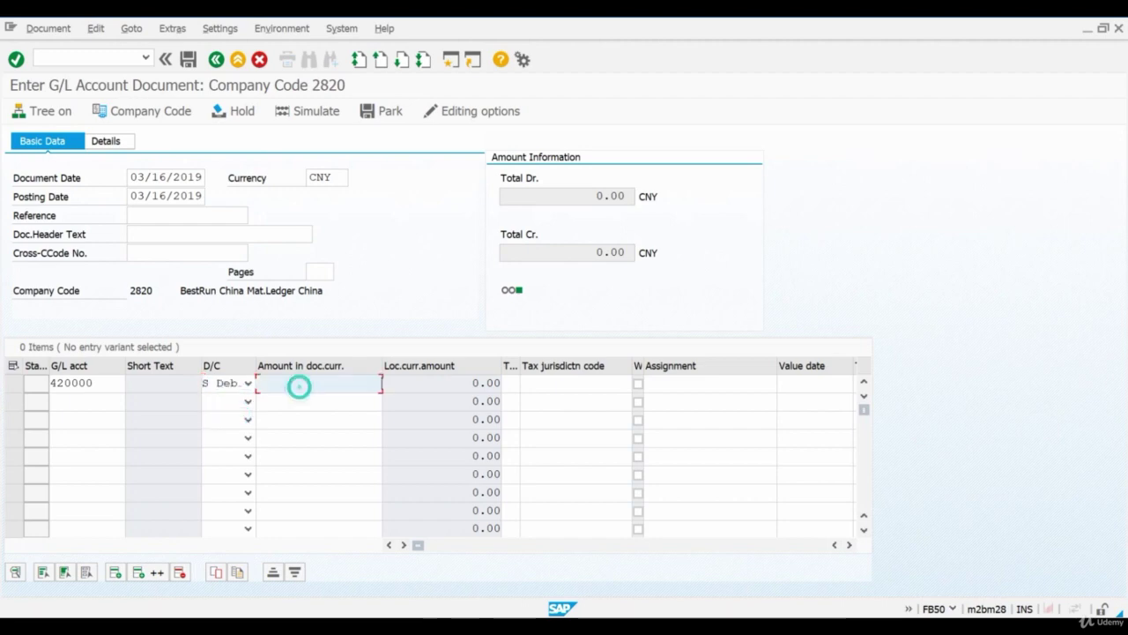
{"action": "type", "text": "2000000"}
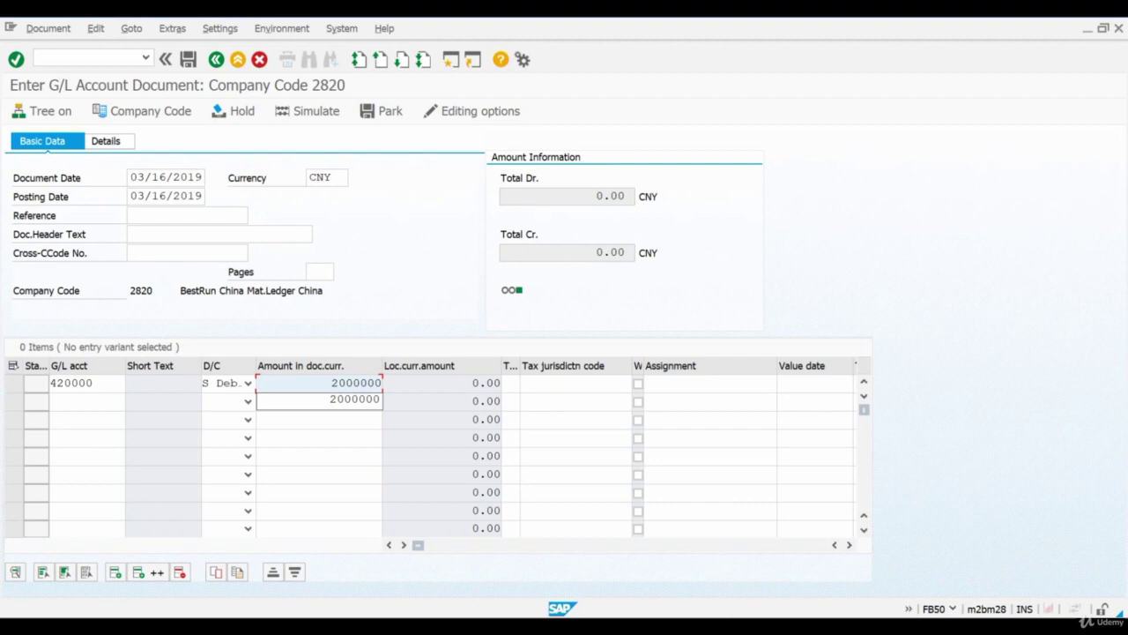
Assign the debit line to cost center 2-5000, copied from the Cooking Machine Cost Center row in the Excel sheet.
{"action": "left_click", "coordinate": [847, 545]}
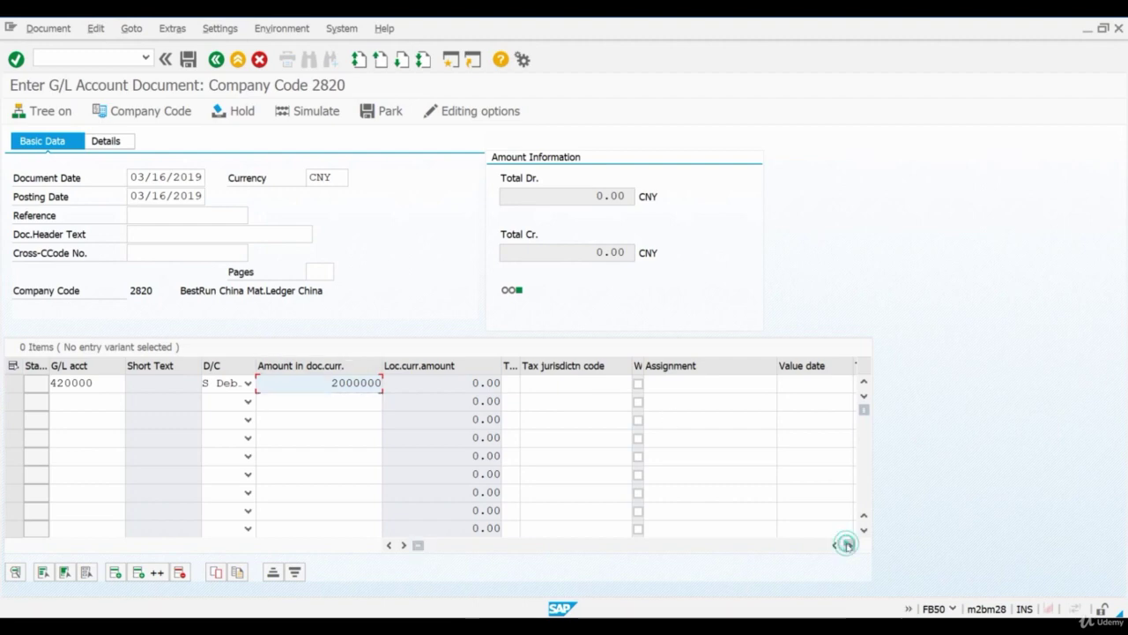
{"action": "left_click", "coordinate": [848, 545]}
{"action": "left_click", "coordinate": [847, 546]}
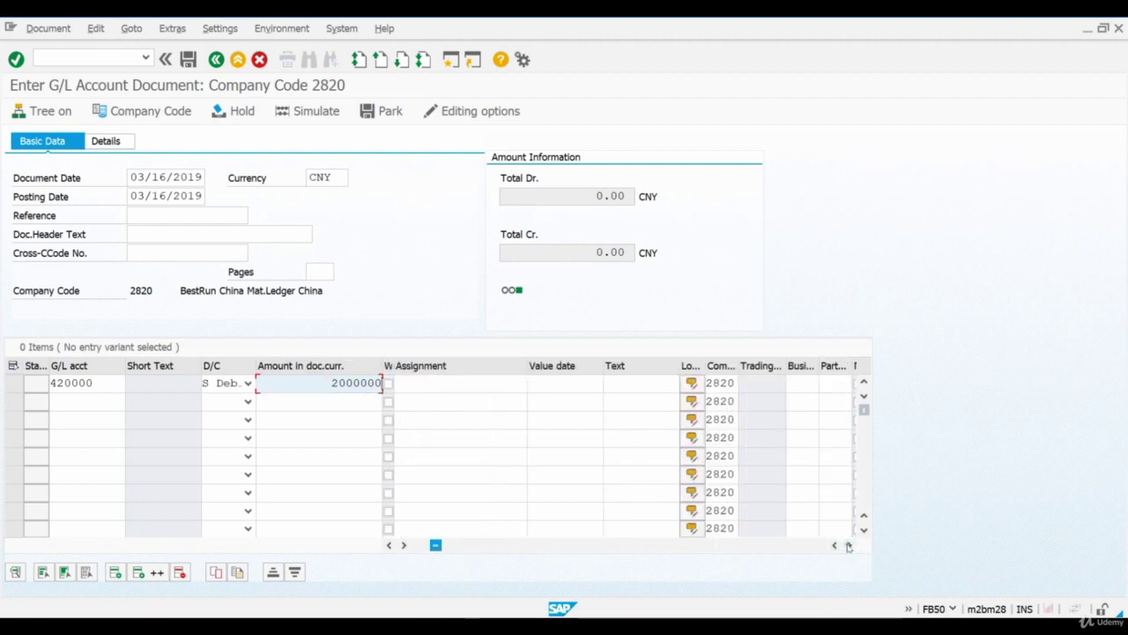
{"action": "left_click", "coordinate": [848, 546]}
{"action": "left_click", "coordinate": [848, 545]}
{"action": "left_click", "coordinate": [848, 546]}
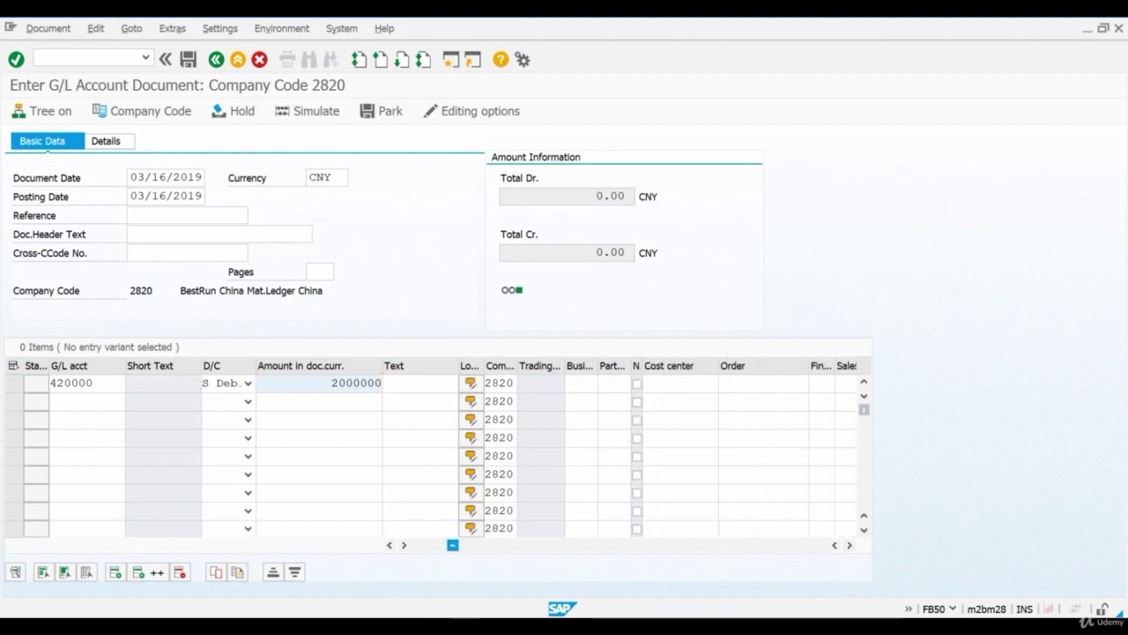
{"action": "key", "text": "alt+Tab"}
{"action": "left_click", "coordinate": [147, 287]}
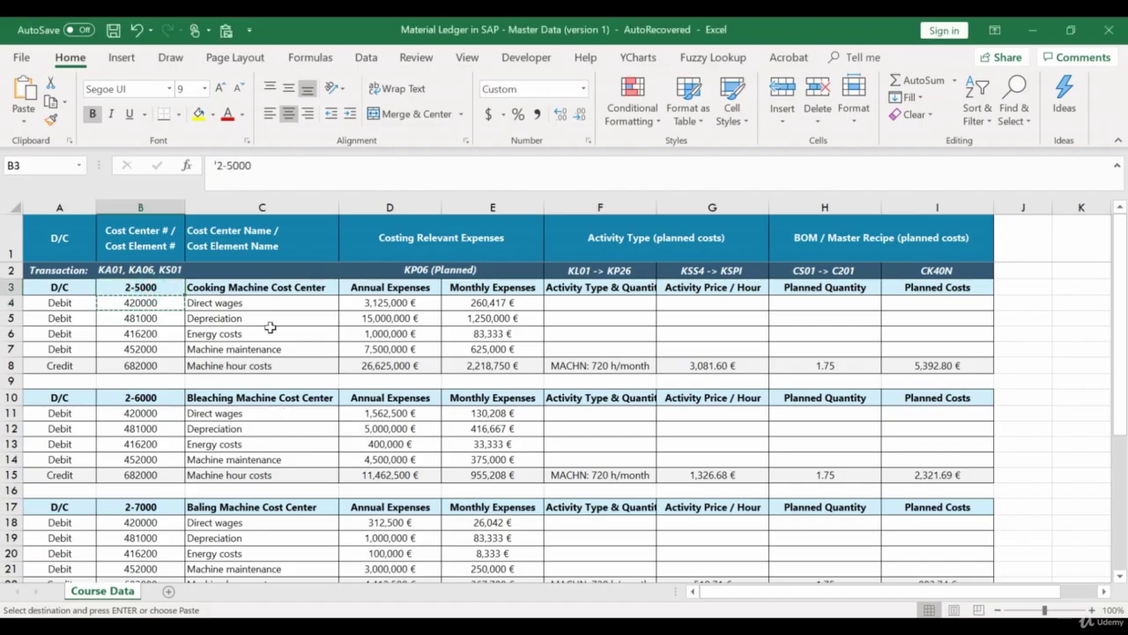
{"action": "key", "text": "ctrl+c"}
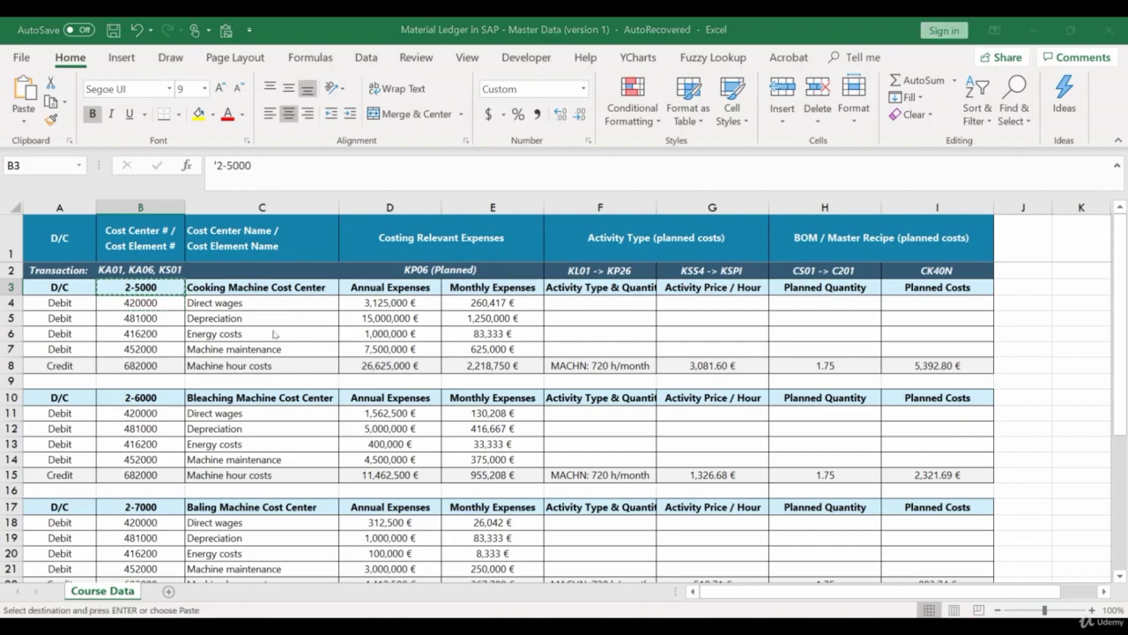
{"action": "key", "text": "alt+Tab"}
{"action": "left_click", "coordinate": [692, 384]}
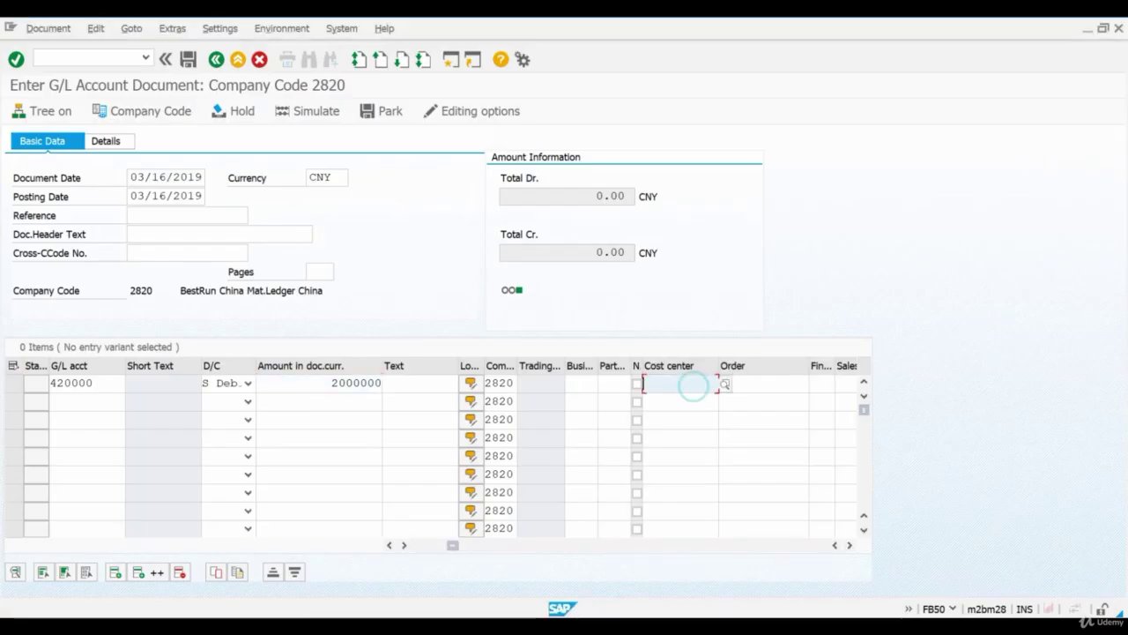
{"action": "key", "text": "ctrl+v"}
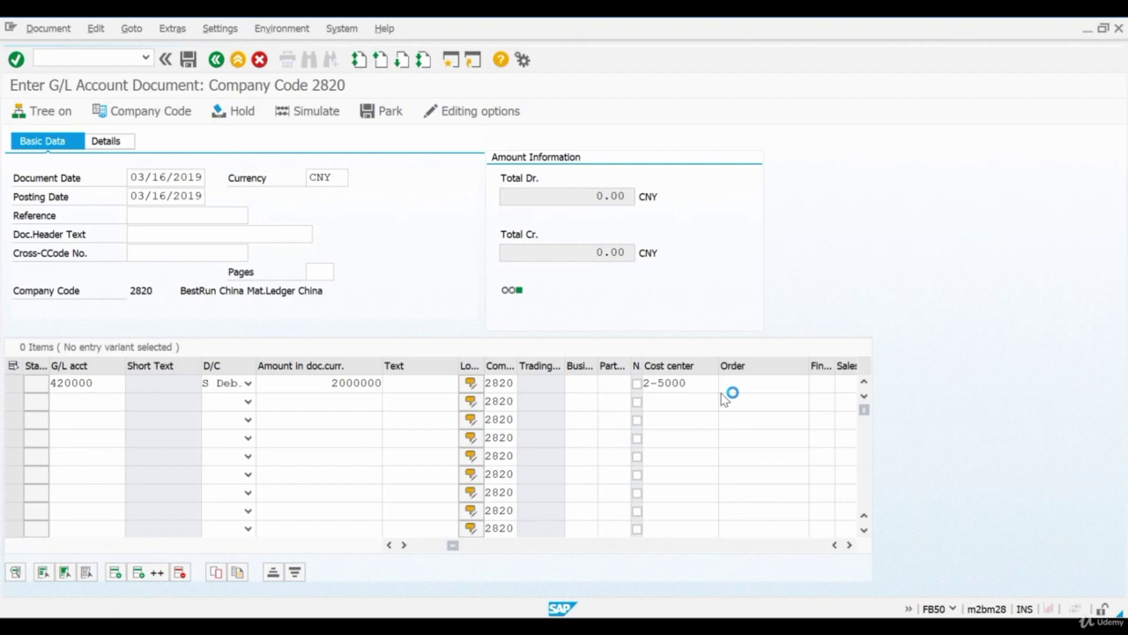
{"action": "key", "text": "Return"}
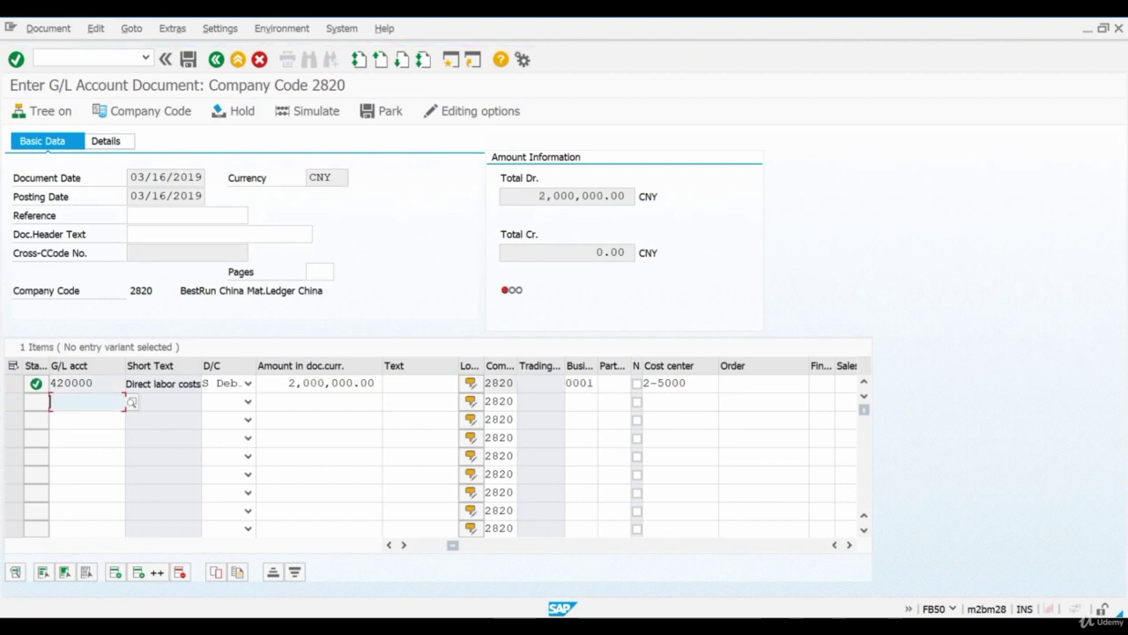
Add a credit line for account 113102 with amount 2,000,000.00 and post the document.
{"action": "left_click", "coordinate": [111, 406]}
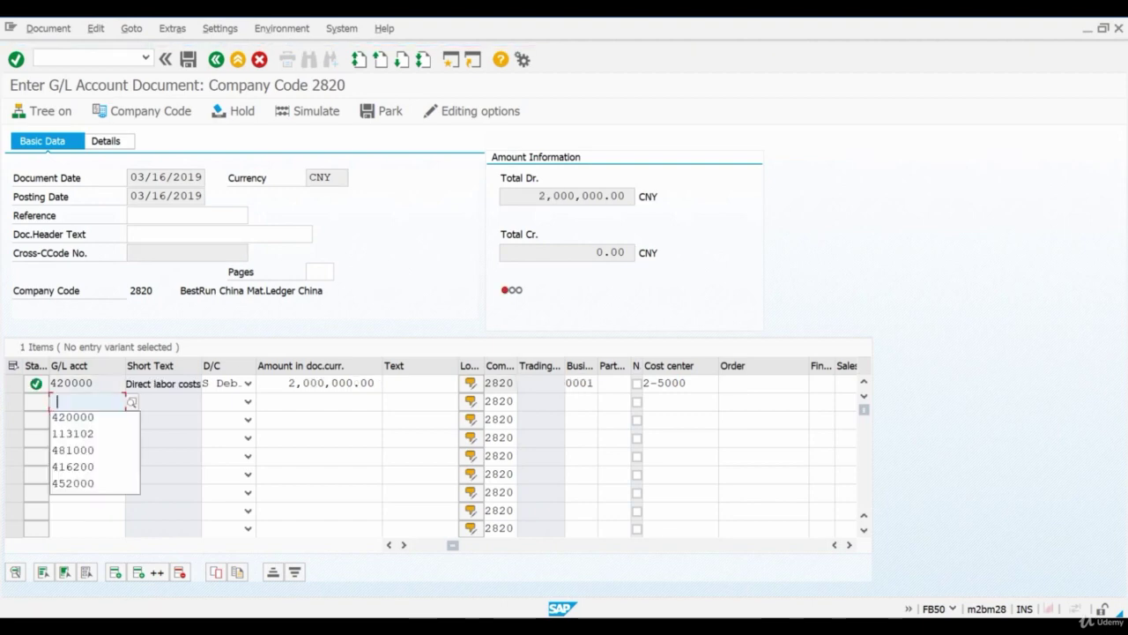
{"action": "left_click", "coordinate": [79, 433]}
{"action": "left_click", "coordinate": [248, 401]}
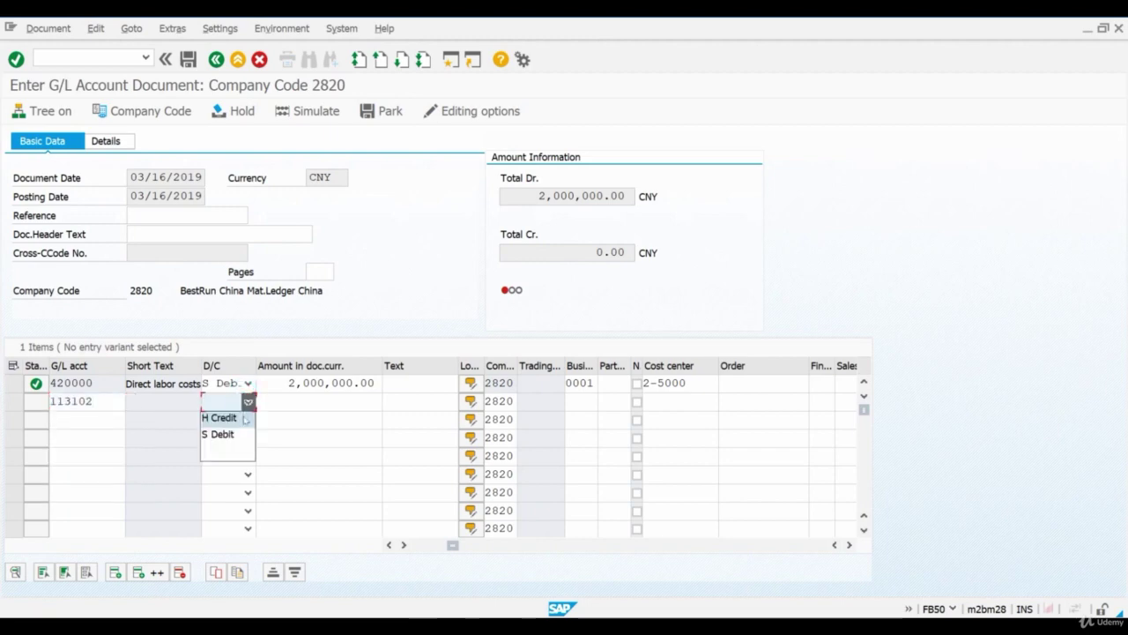
{"action": "left_click", "coordinate": [236, 418]}
{"action": "left_click_drag", "start_coordinate": [284, 382], "coordinate": [381, 382]}
{"action": "key", "text": "ctrl+c"}
{"action": "left_click", "coordinate": [323, 402]}
{"action": "key", "text": "ctrl+v"}
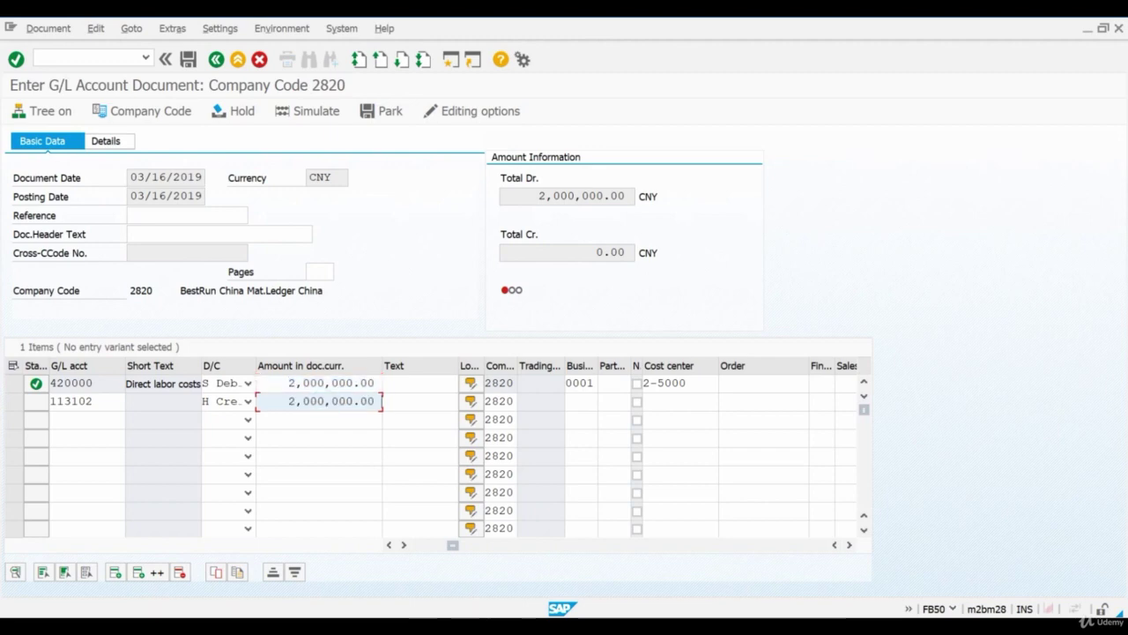
{"action": "key", "text": "Return"}
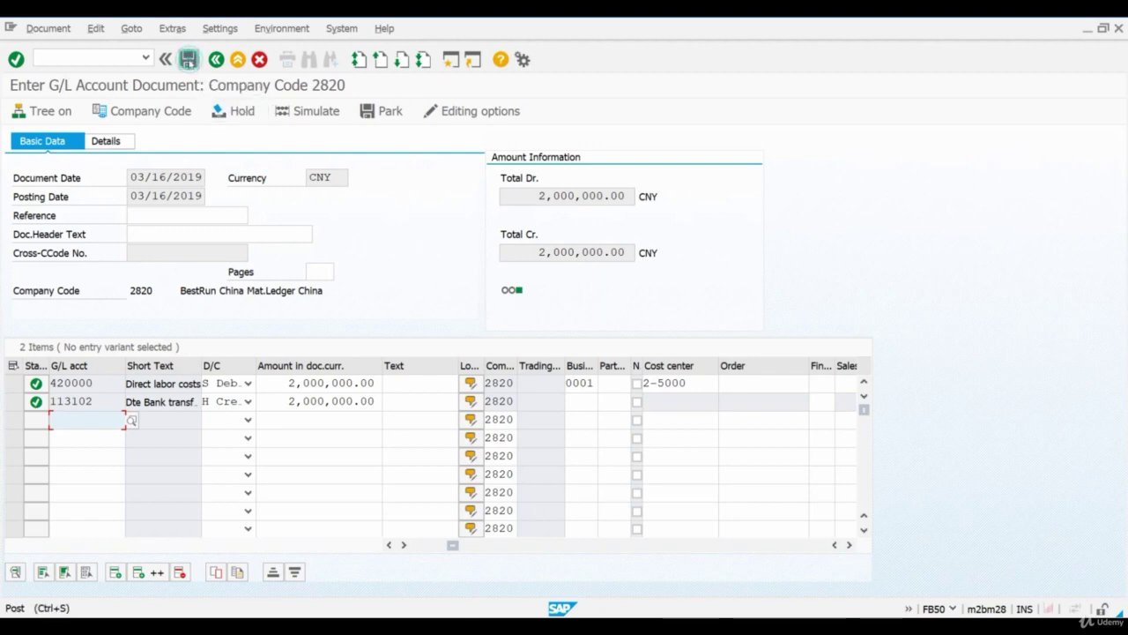
{"action": "left_click", "coordinate": [188, 59]}
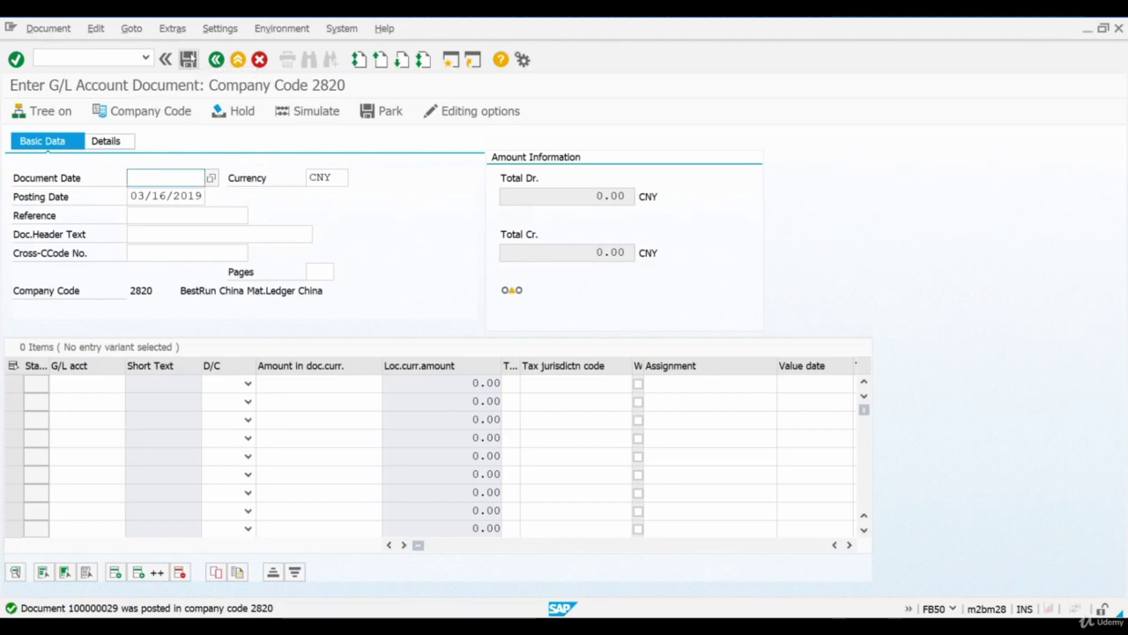
Switch to the Excel master data sheet and review the debit cost elements and annual expenses of cost centers 2-5000, 2-6000 and 2-7000.
{"action": "key", "text": "alt+Tab"}
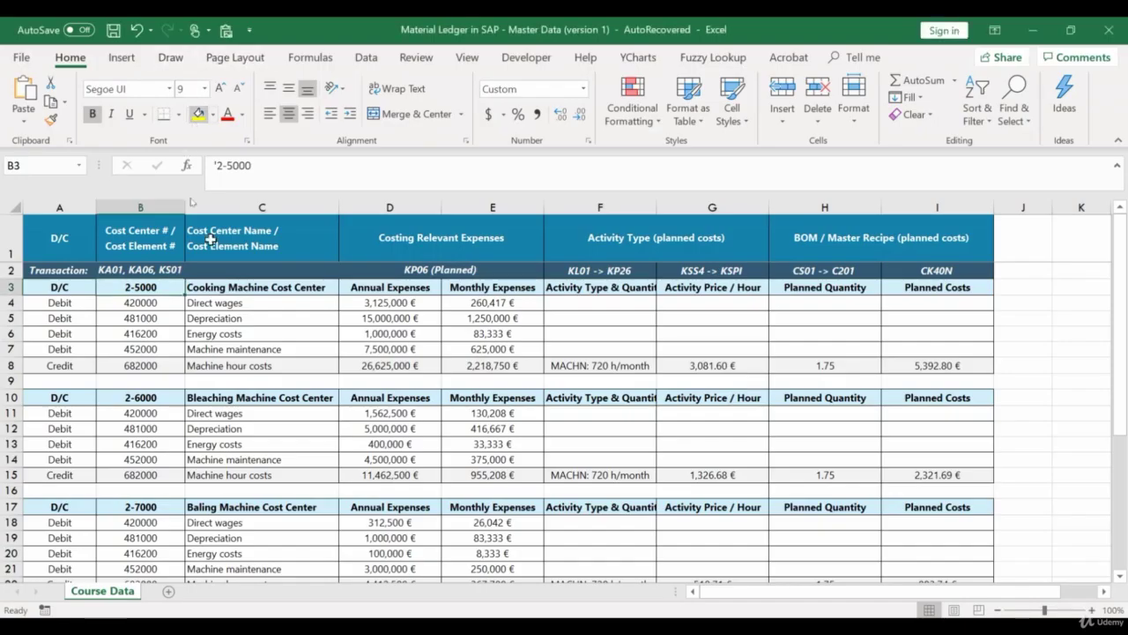
{"action": "left_click", "coordinate": [164, 300]}
{"action": "left_click_drag", "start_coordinate": [167, 301], "coordinate": [451, 363]}
{"action": "left_click_drag", "start_coordinate": [141, 413], "coordinate": [375, 459]}
{"action": "scroll", "coordinate": [368, 458], "scroll_direction": "down", "scroll_amount": 1}
{"action": "scroll", "coordinate": [368, 458], "scroll_direction": "down", "scroll_amount": 1}
{"action": "left_click_drag", "start_coordinate": [156, 473], "coordinate": [388, 527]}
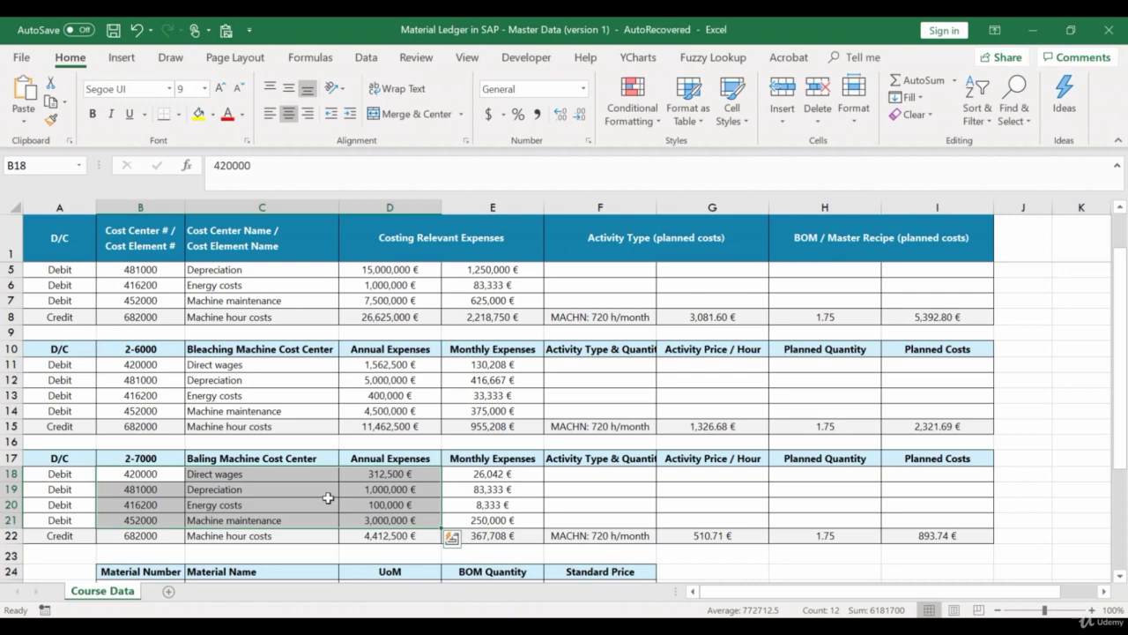
{"action": "scroll", "coordinate": [285, 438], "scroll_direction": "up", "scroll_amount": 1}
{"action": "scroll", "coordinate": [284, 438], "scroll_direction": "up", "scroll_amount": 1}
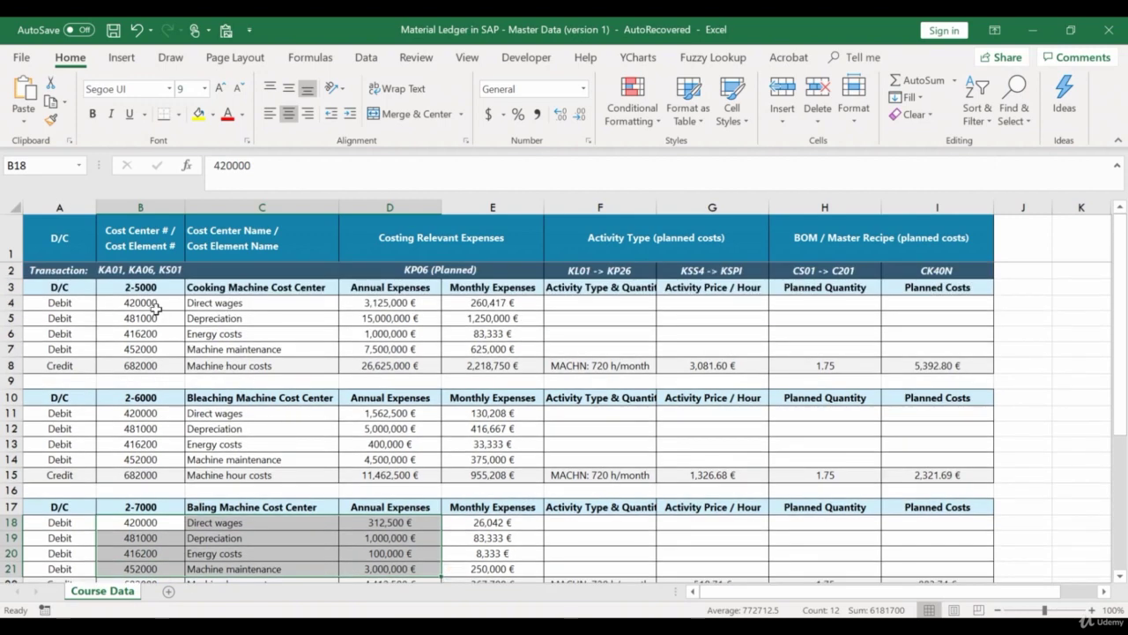
{"action": "left_click", "coordinate": [140, 199]}
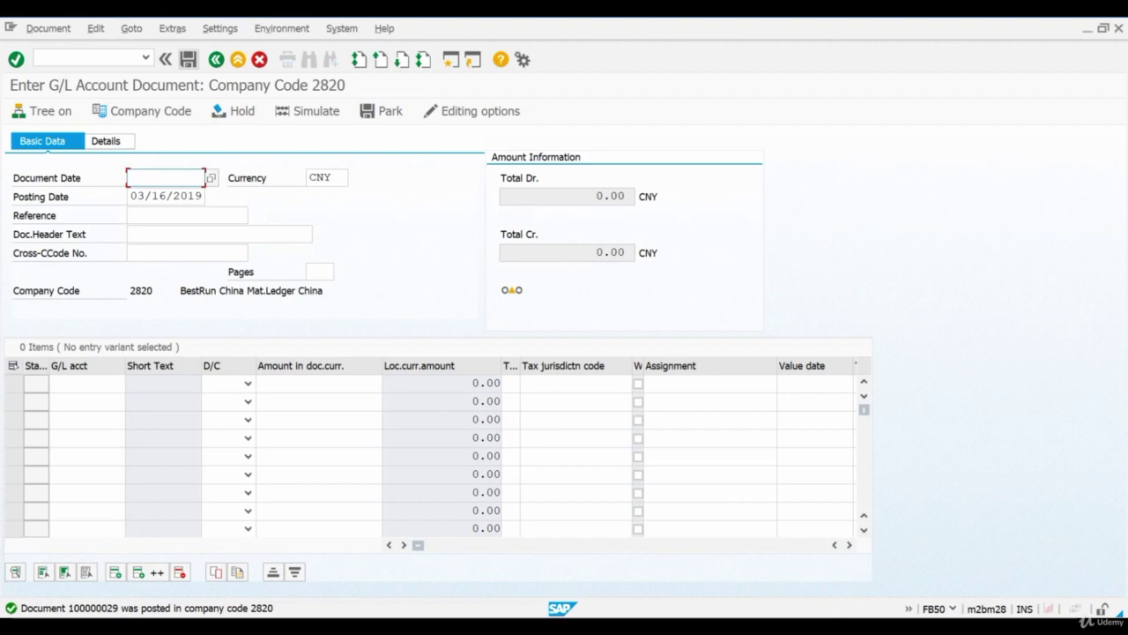
Open the actual cost splitting transaction KSS2 in SAP with controlling area 2801.
{"action": "left_click", "coordinate": [88, 58]}
{"action": "type", "text": "/"}
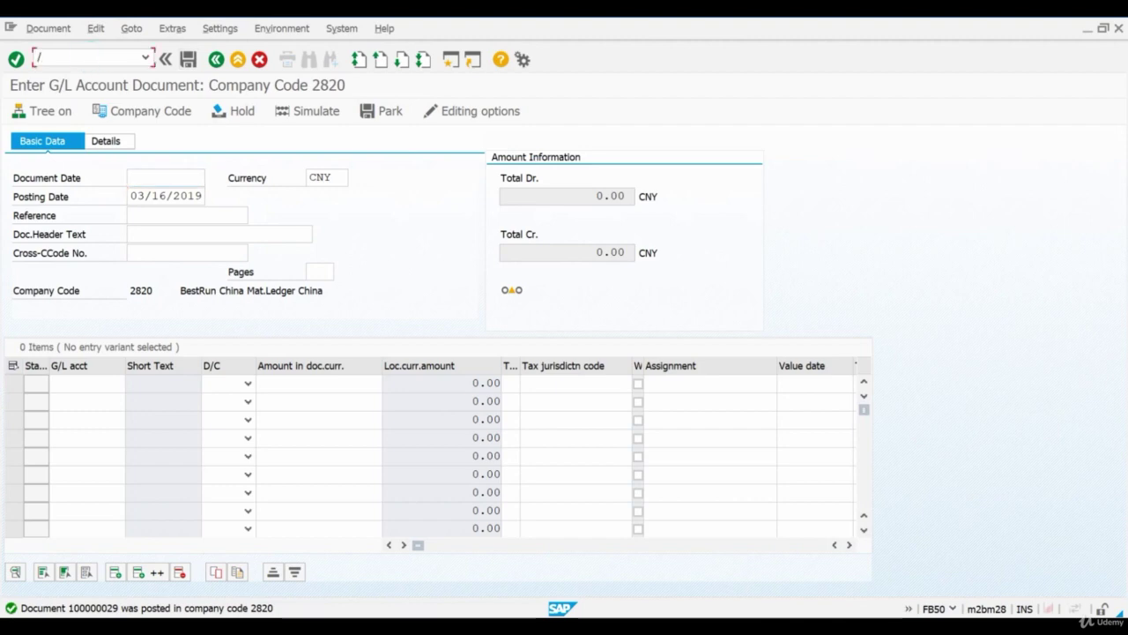
{"action": "type", "text": "nkss2"}
{"action": "key", "text": "Return"}
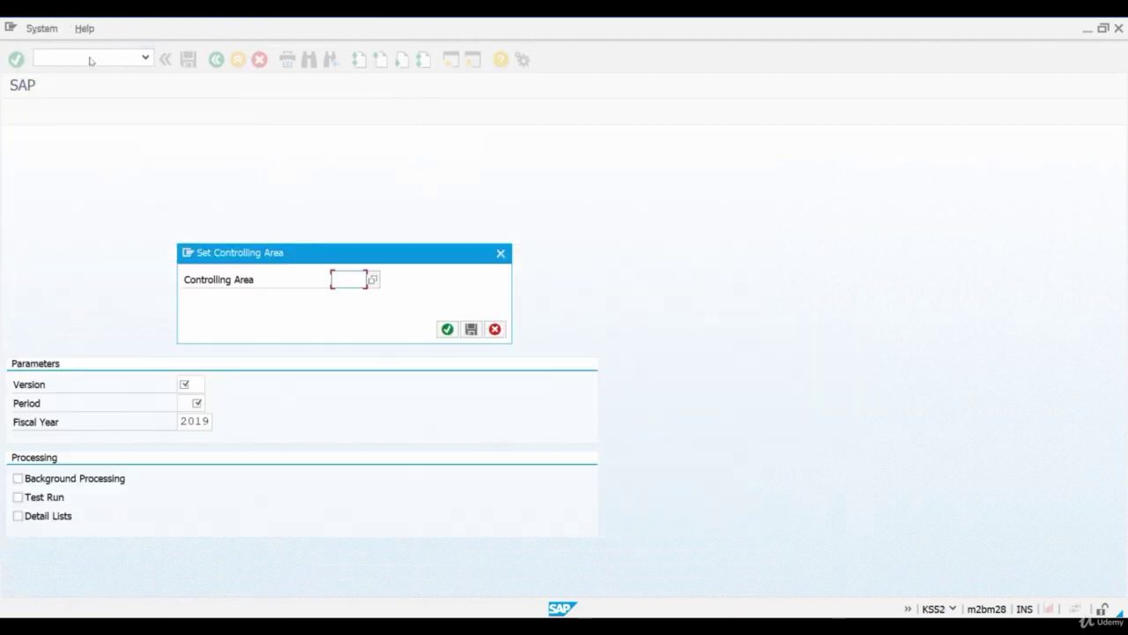
{"action": "type", "text": "2801"}
{"action": "key", "text": "Return"}
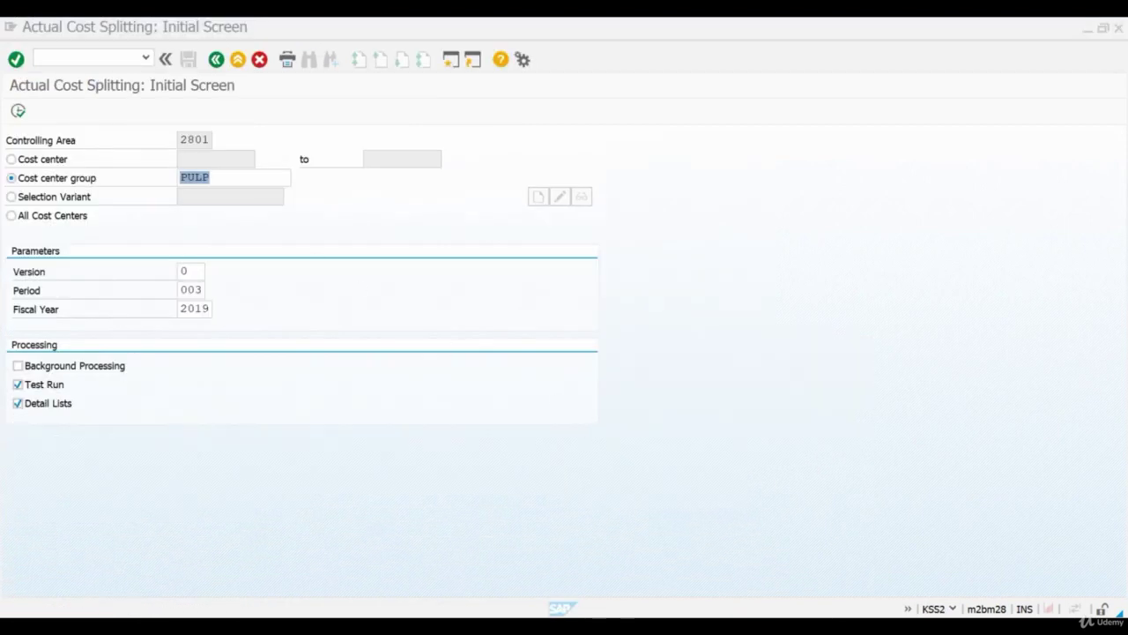
Execute actual cost splitting for cost center group PULP, period 003 of fiscal year 2019, with Test Run off.
{"action": "left_click", "coordinate": [235, 178]}
{"action": "double_click", "coordinate": [252, 176]}
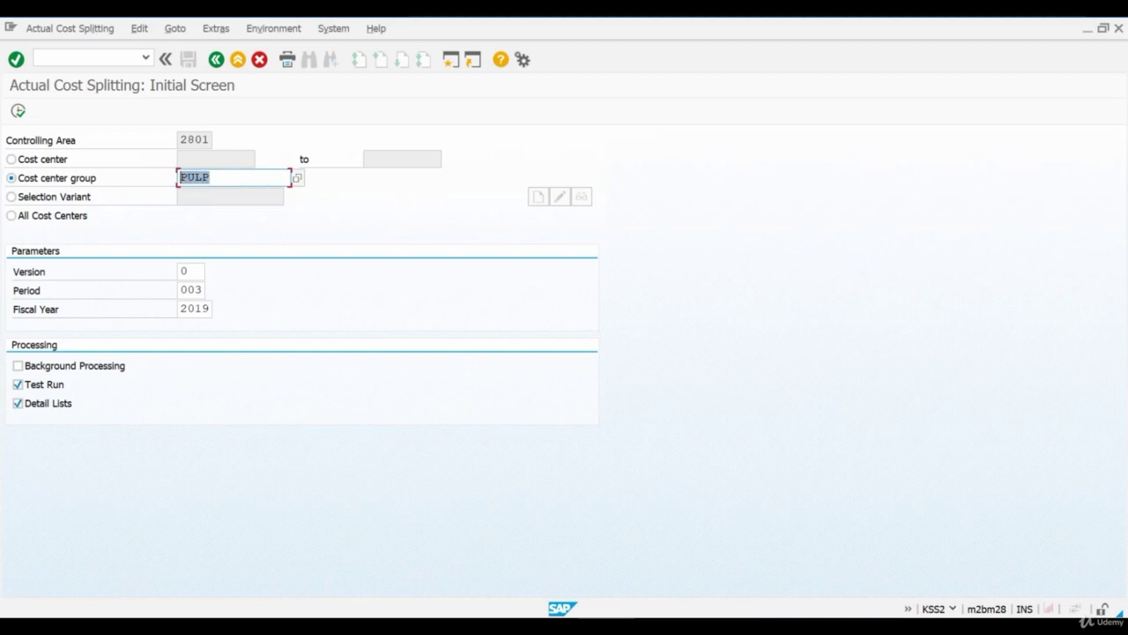
{"action": "left_click", "coordinate": [241, 174]}
{"action": "double_click", "coordinate": [190, 290]}
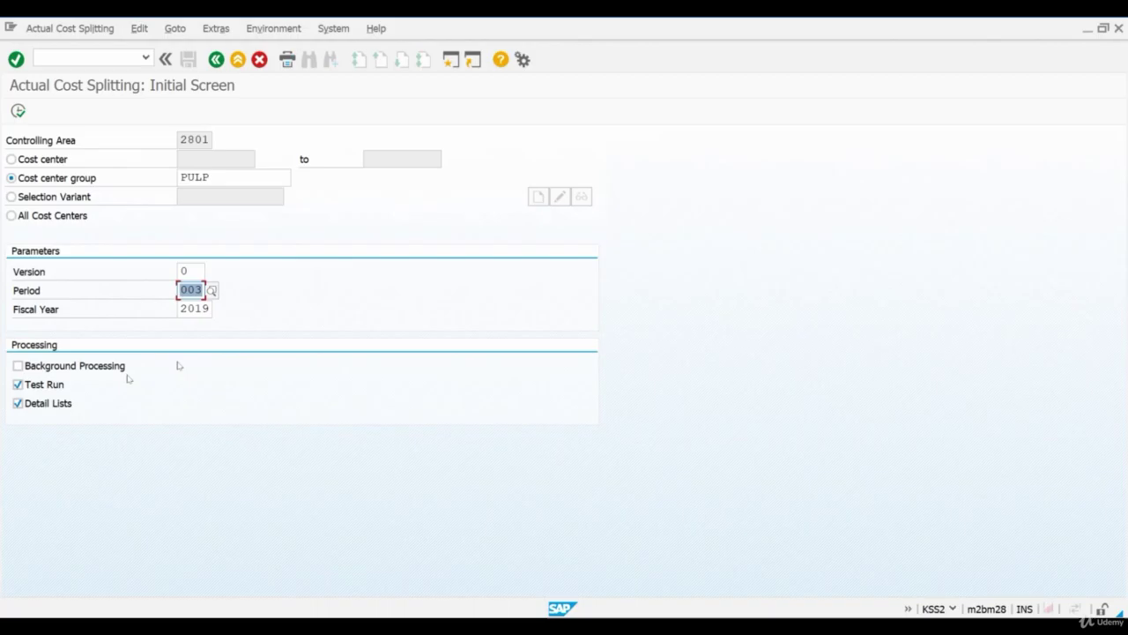
{"action": "left_click", "coordinate": [44, 384]}
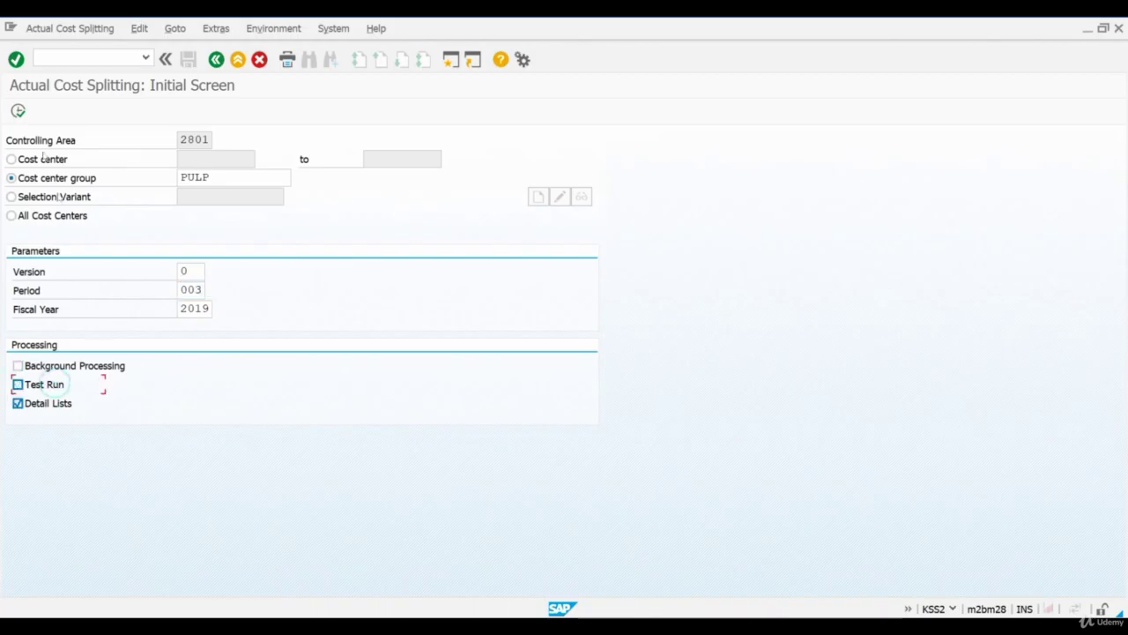
{"action": "left_click", "coordinate": [18, 110]}
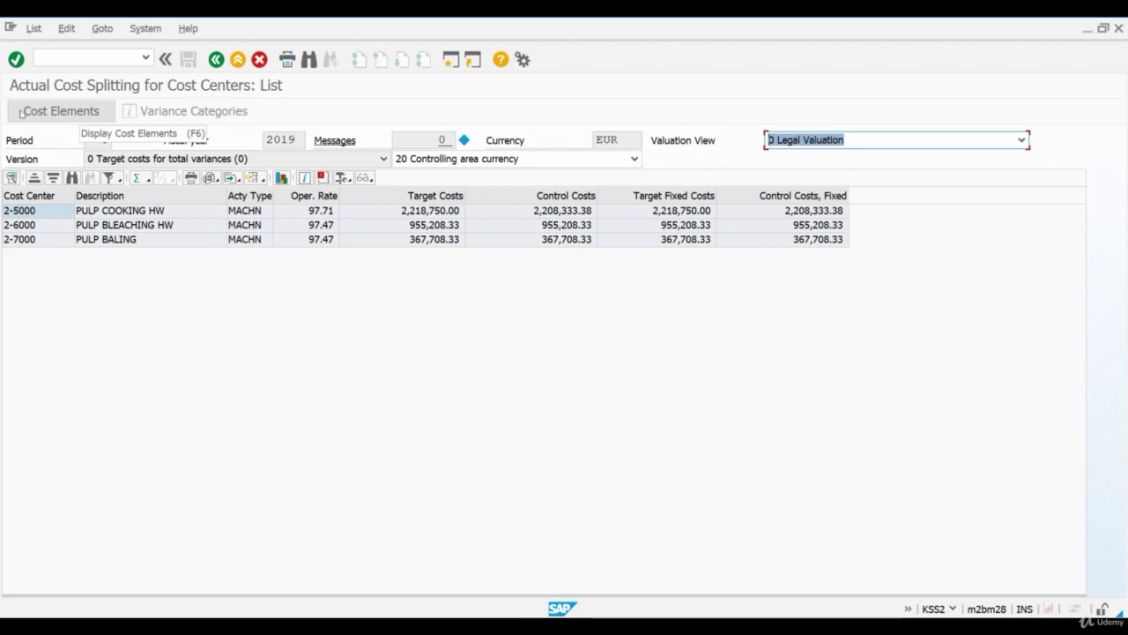
Open transaction KSII and execute the actual price calculation for cost center group PULP, period 3 of 2019, with Test Run off.
{"action": "left_click", "coordinate": [88, 57]}
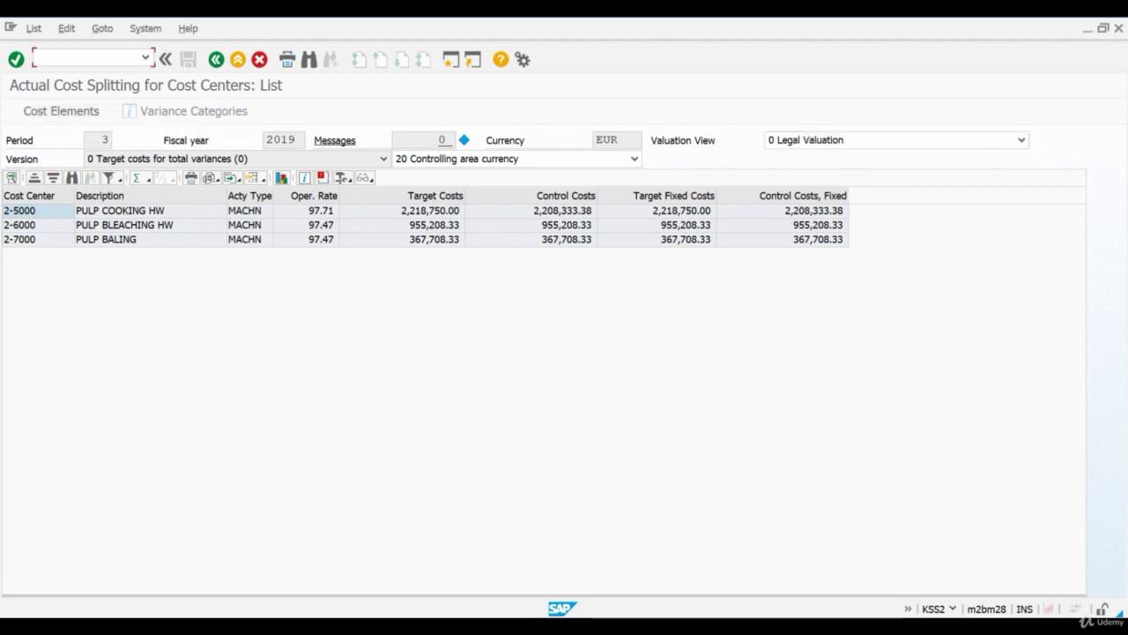
{"action": "type", "text": "/n"}
{"action": "type", "text": "k"}
{"action": "type", "text": "ss2"}
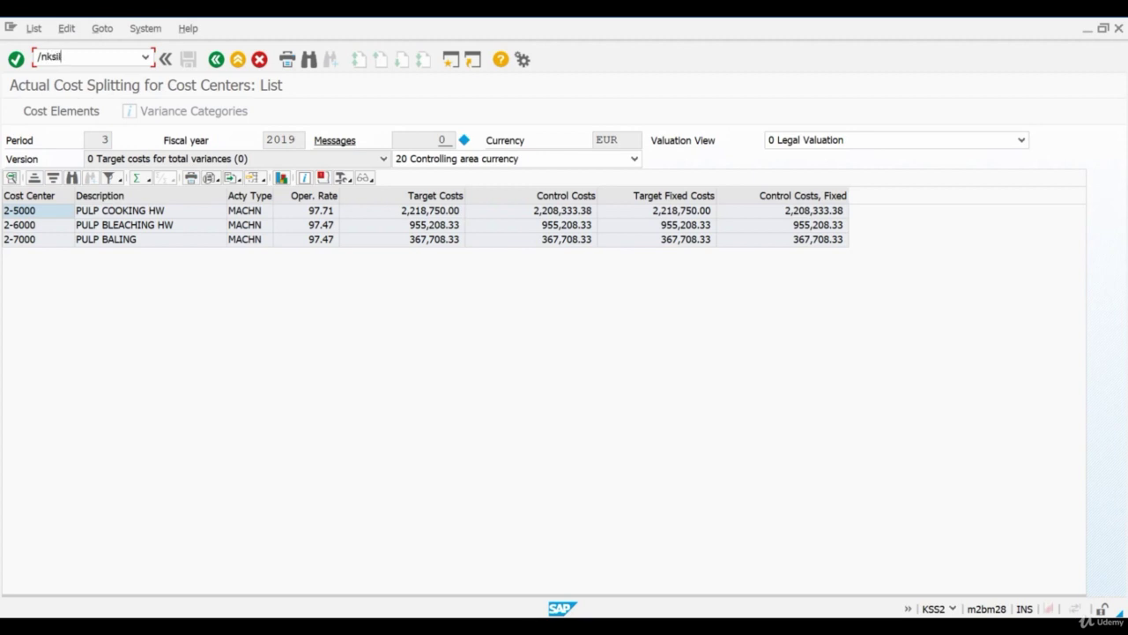
{"action": "key", "text": "Return"}
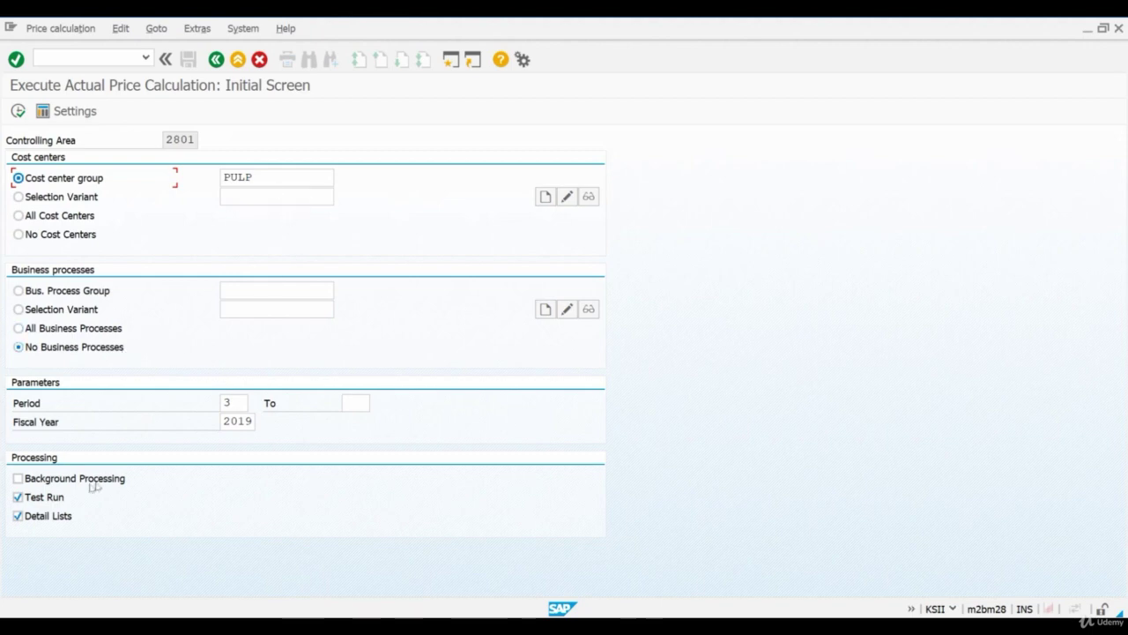
{"action": "left_click", "coordinate": [59, 498]}
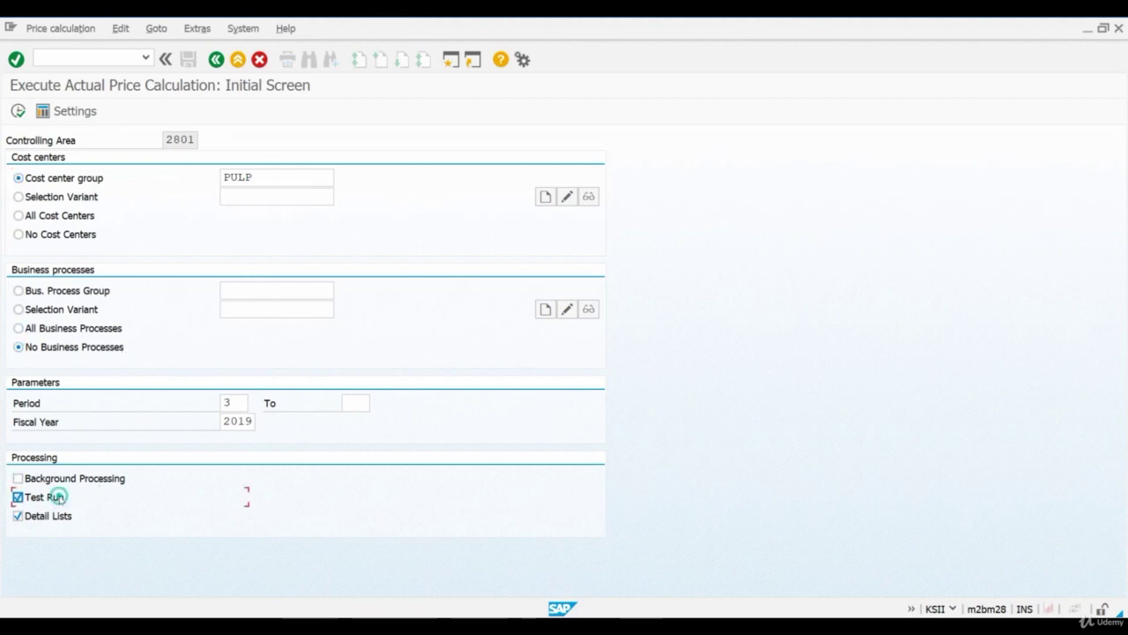
{"action": "left_click", "coordinate": [17, 110]}
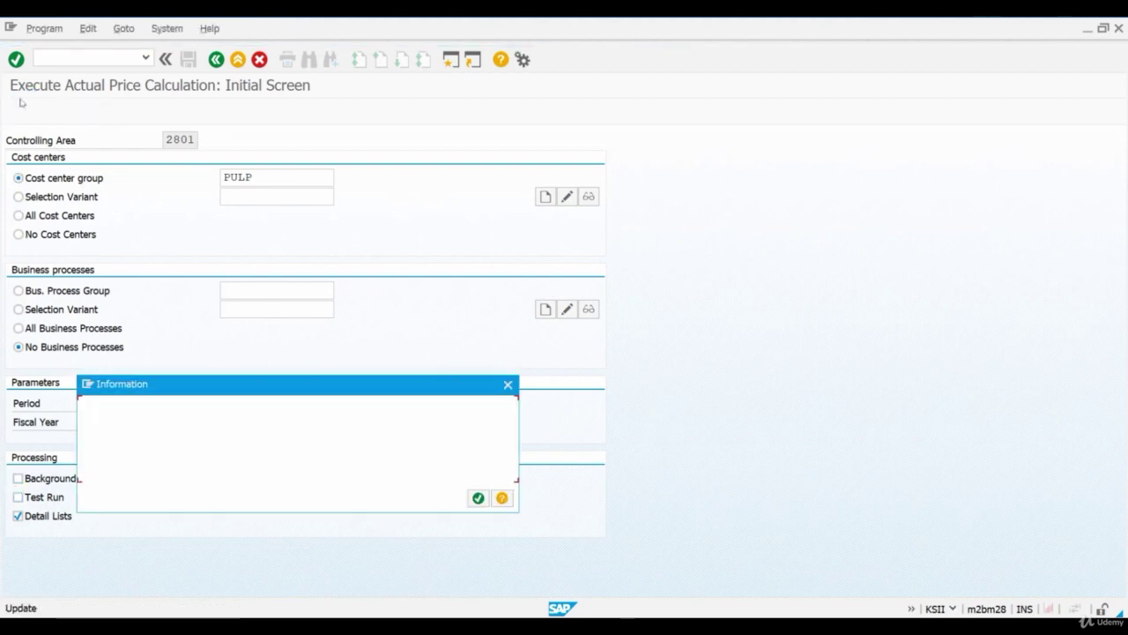
{"action": "left_click", "coordinate": [478, 498]}
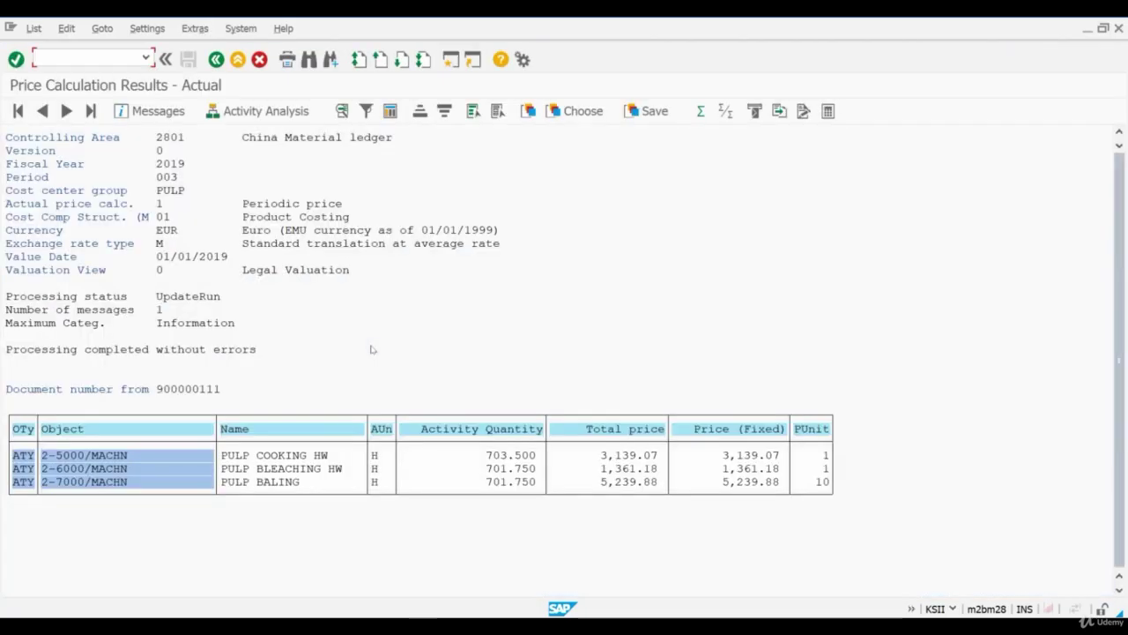